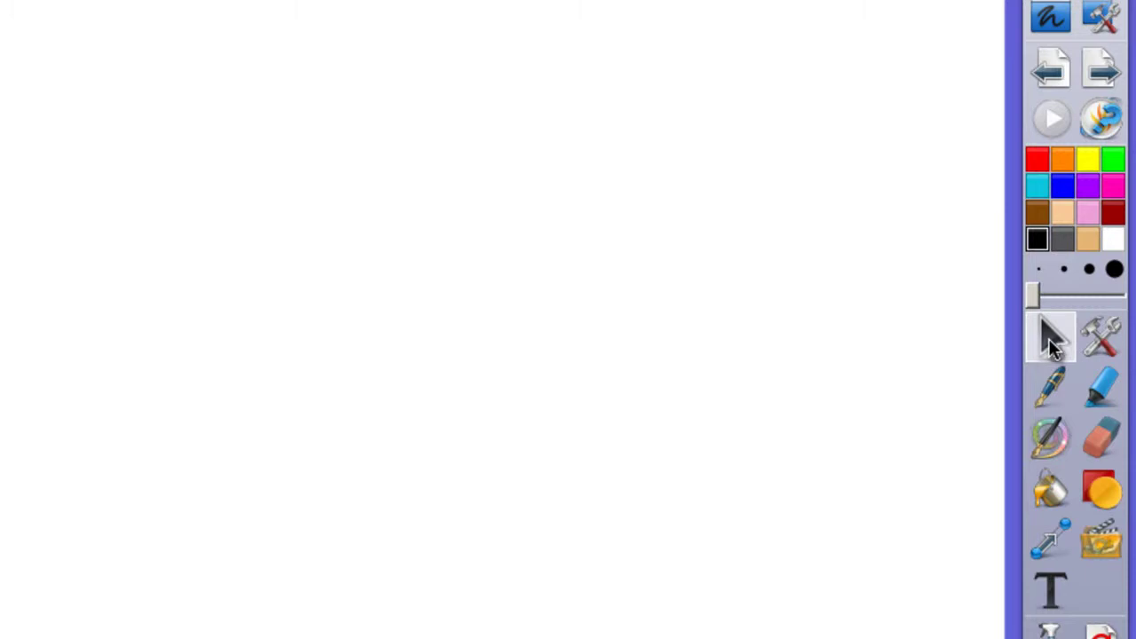
Step: Write a 2 with the blue pen at the thinnest preset width and a 4 beside it at the second width
left_click(1050, 382)
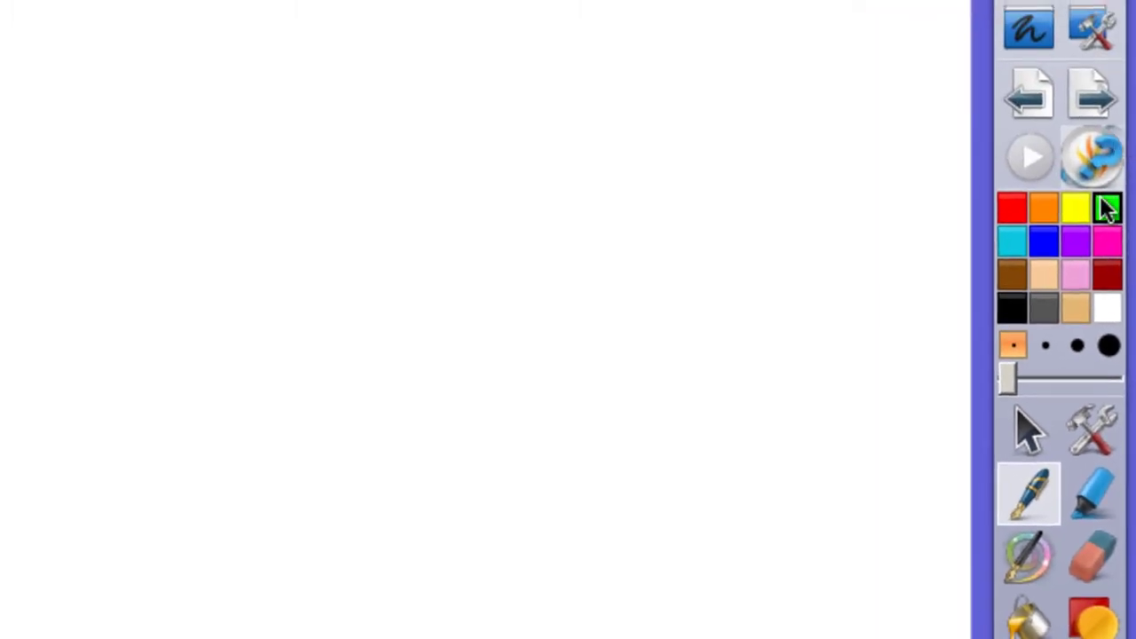
left_click(1051, 241)
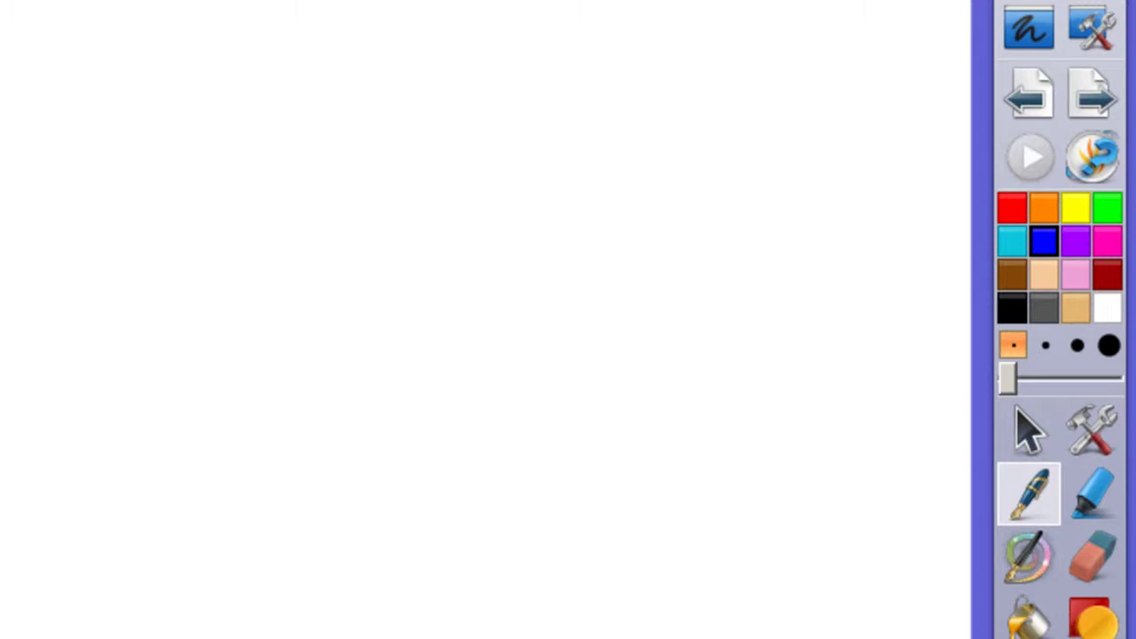
mouse_move(245, 178)
left_mouse_down()
mouse_move(262, 216)
mouse_move(246, 255)
mouse_move(305, 261)
left_mouse_up()
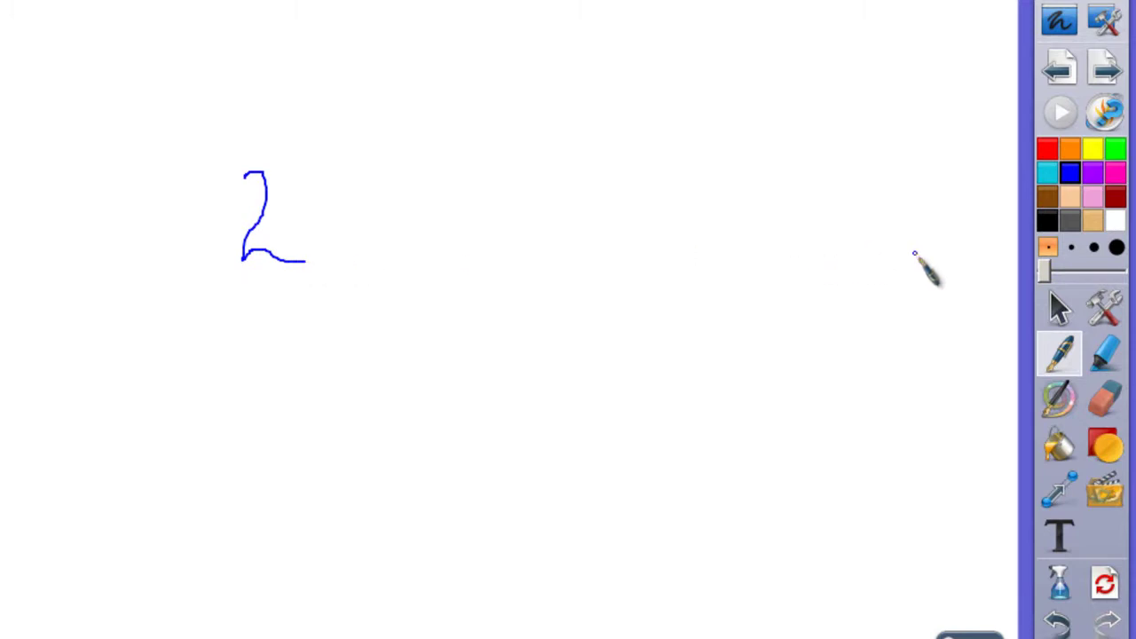
left_click(1071, 247)
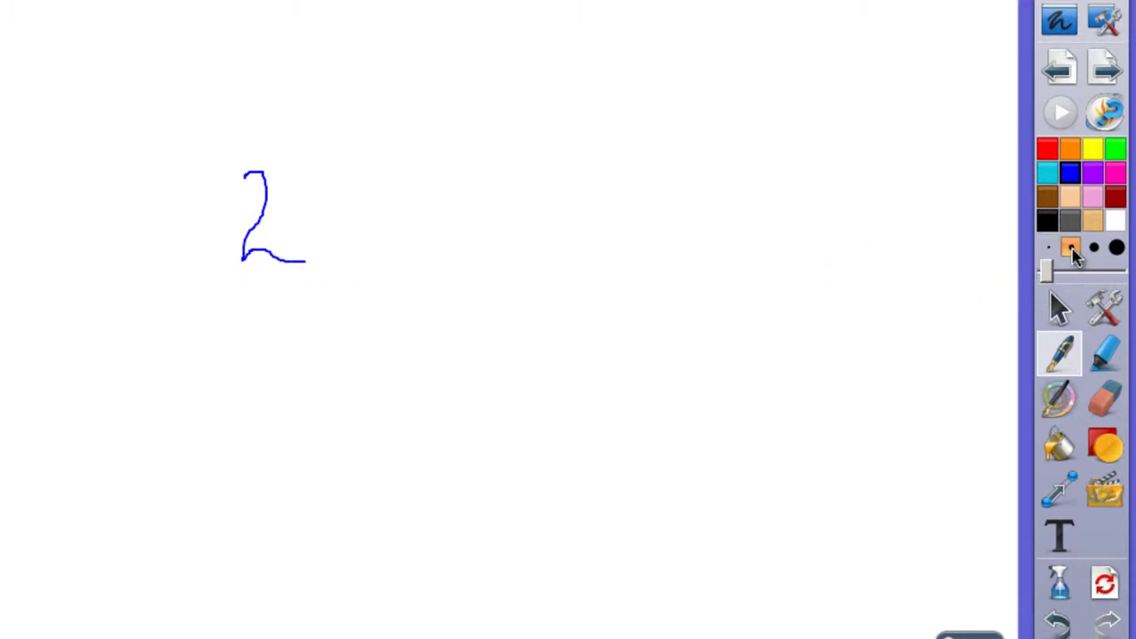
mouse_move(346, 173)
left_mouse_down()
mouse_move(346, 197)
mouse_move(430, 193)
left_mouse_up()
left_click_drag(384, 160, 383, 231)
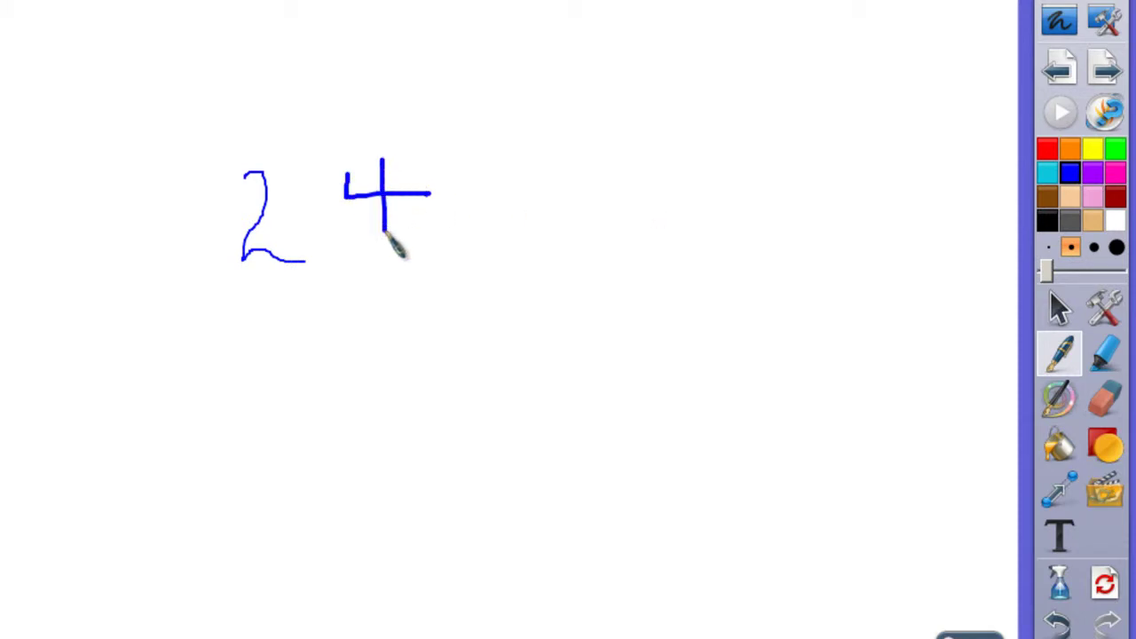
Step: Write a blue 6 at the third preset pen width and an 8 at the thickest preset beside the 4
left_click(1094, 248)
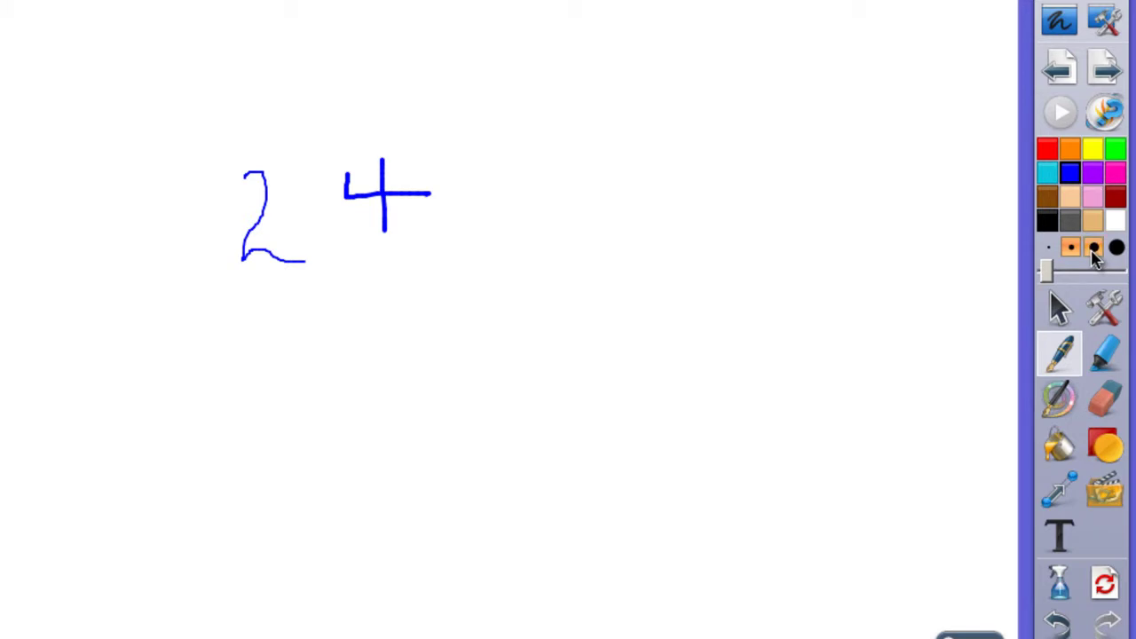
mouse_move(534, 158)
left_mouse_down()
mouse_move(524, 236)
mouse_move(553, 245)
left_mouse_up()
left_click(1116, 247)
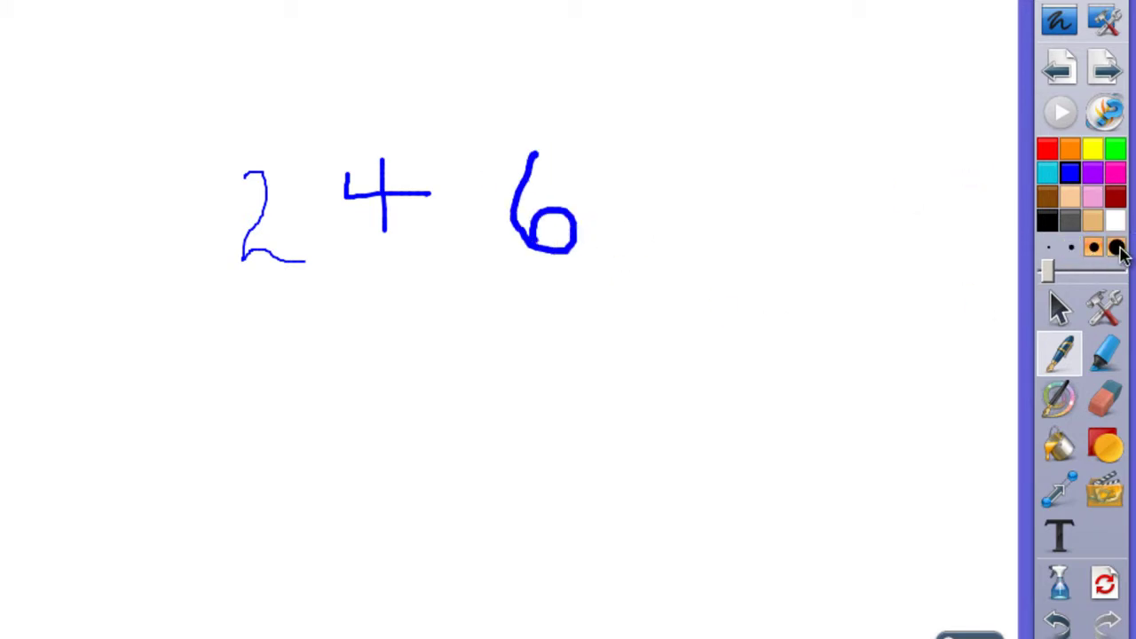
mouse_move(715, 138)
left_mouse_down()
mouse_move(690, 185)
mouse_move(696, 238)
mouse_move(715, 142)
left_mouse_up()
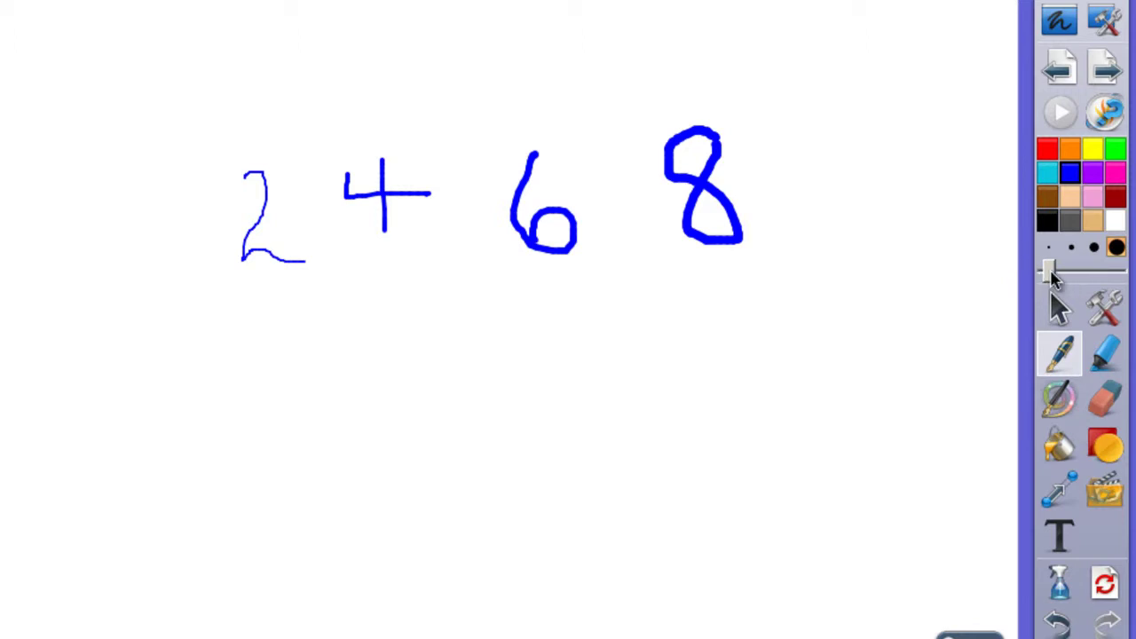
Step: Draw two diagonal blue strokes below the 8, one slightly thicker than the presets and one at pen width 88
left_click_drag(1050, 275, 1038, 279)
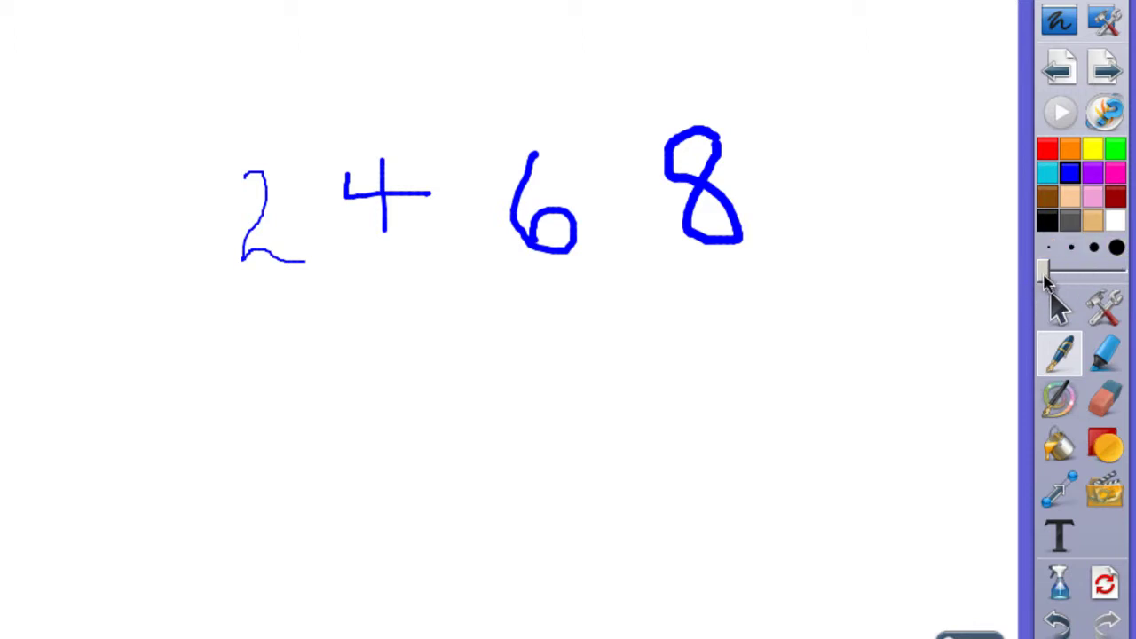
left_click_drag(1049, 274, 1056, 276)
mouse_move(842, 315)
left_mouse_down()
mouse_move(773, 418)
mouse_move(731, 433)
left_mouse_up()
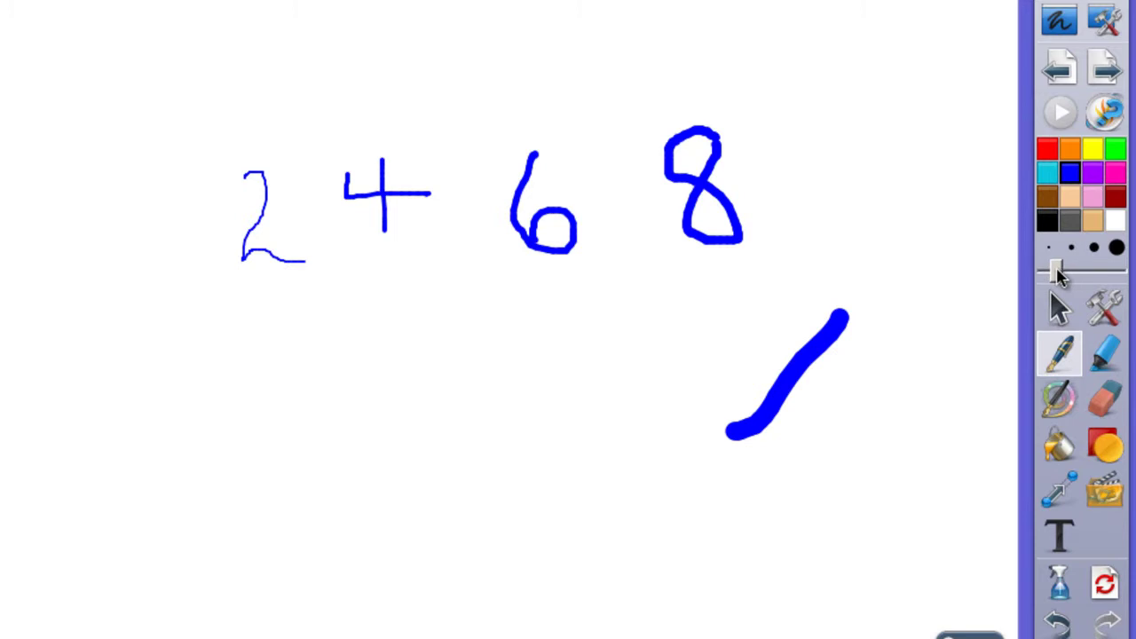
left_click_drag(1058, 275, 1112, 273)
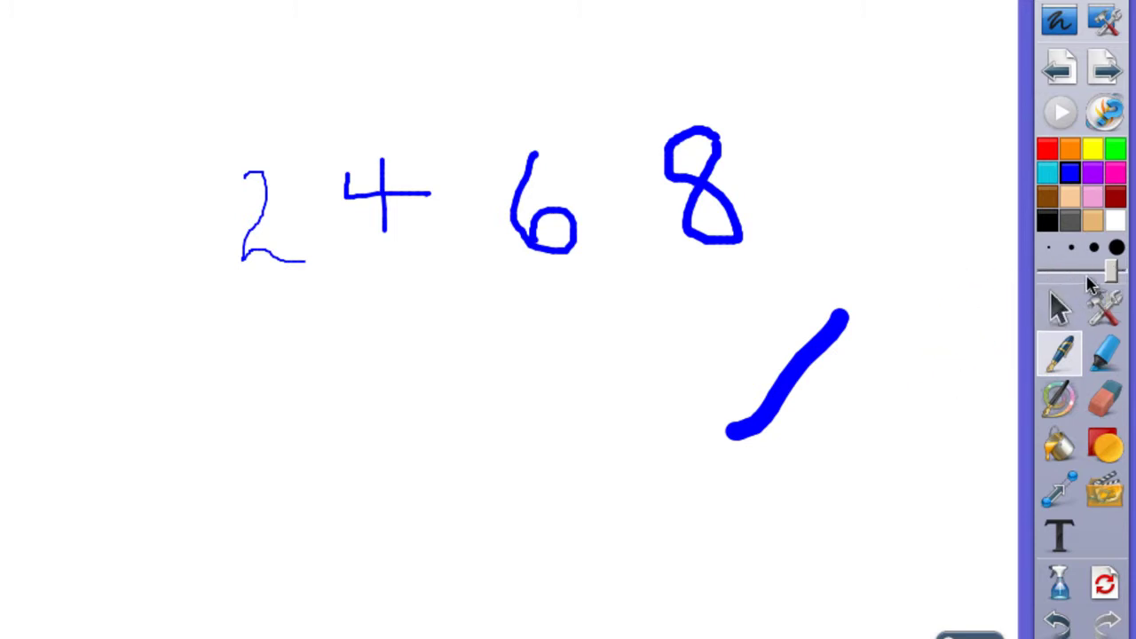
mouse_move(1111, 273)
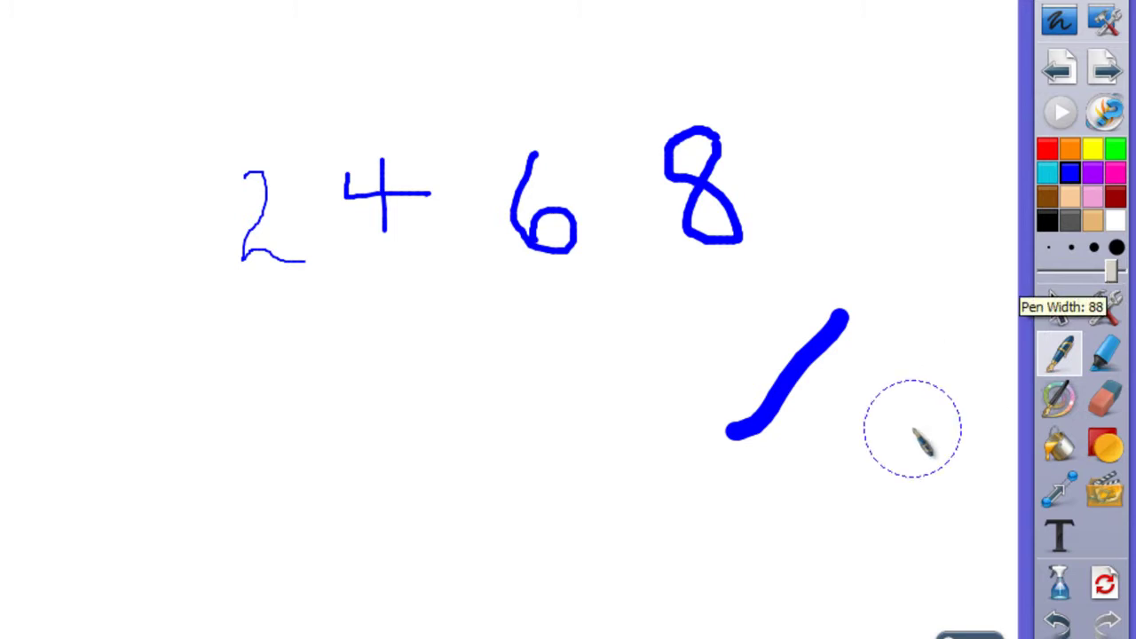
left_click_drag(924, 416, 806, 546)
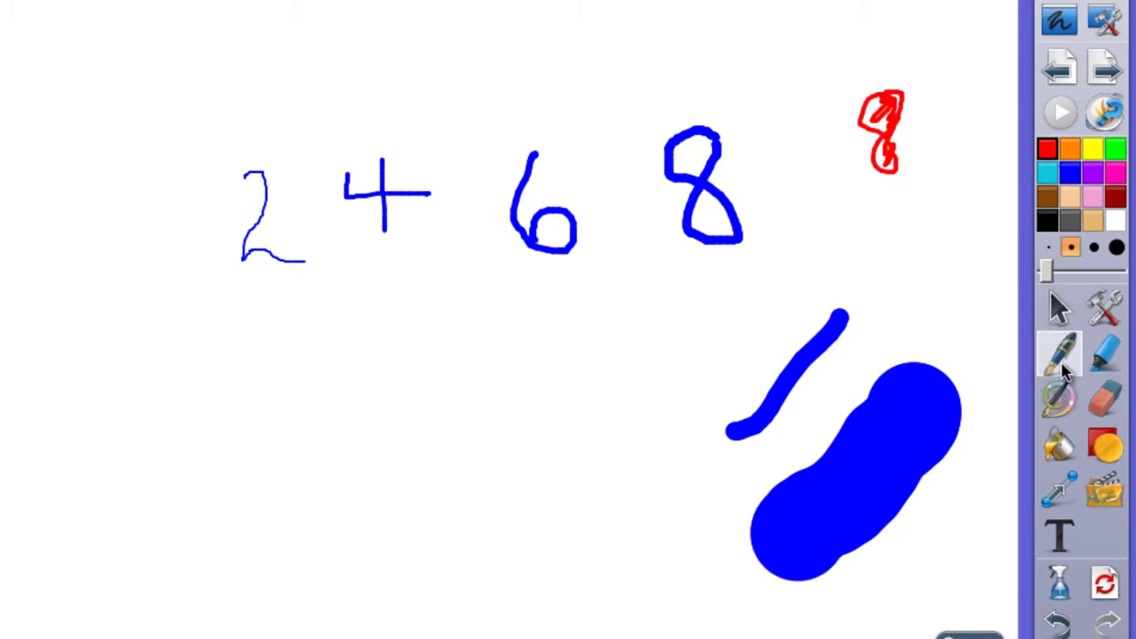
Step: Erase the small red 8 and the thinner diagonal blue stroke
left_click(1103, 400)
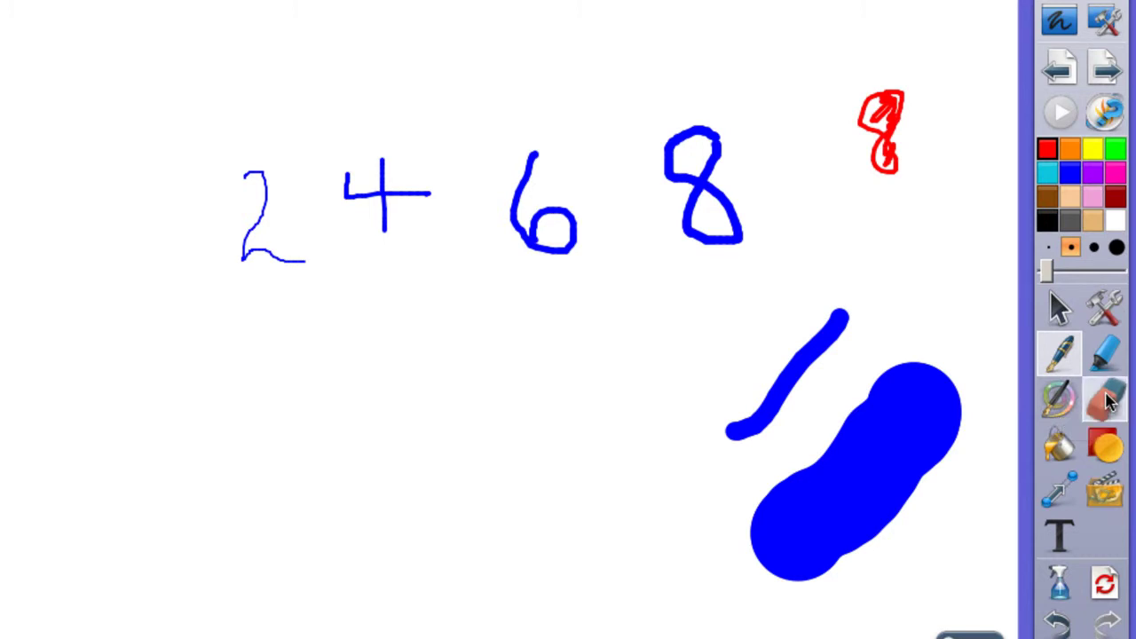
mouse_move(932, 48)
left_mouse_down()
mouse_move(865, 76)
mouse_move(891, 161)
left_mouse_up()
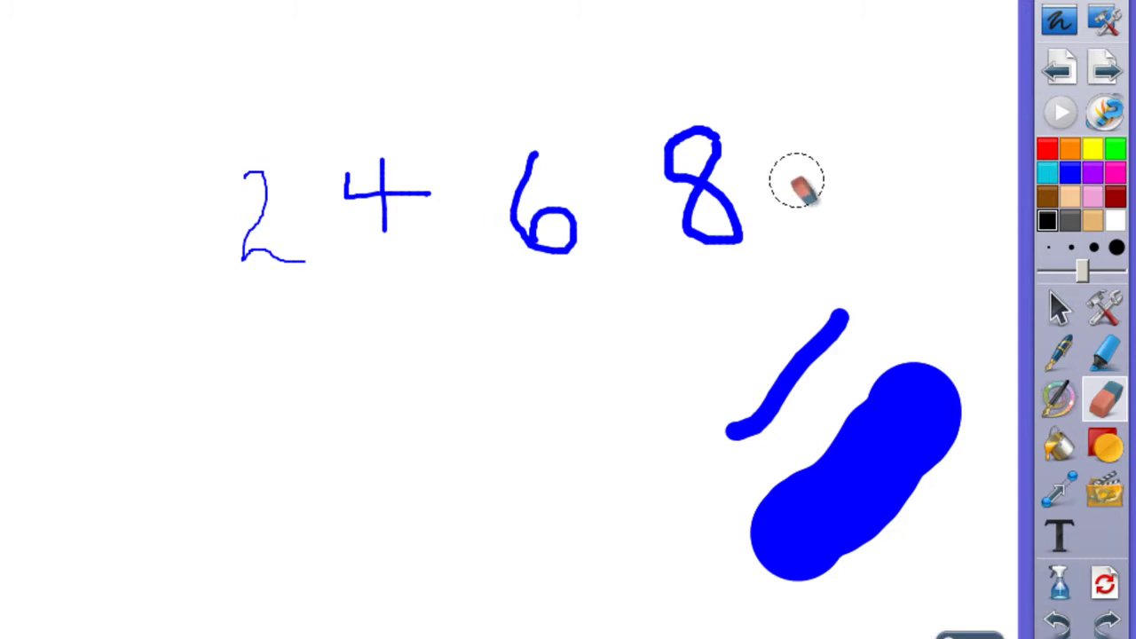
mouse_move(852, 306)
left_mouse_down()
mouse_move(771, 410)
mouse_move(727, 431)
left_mouse_up()
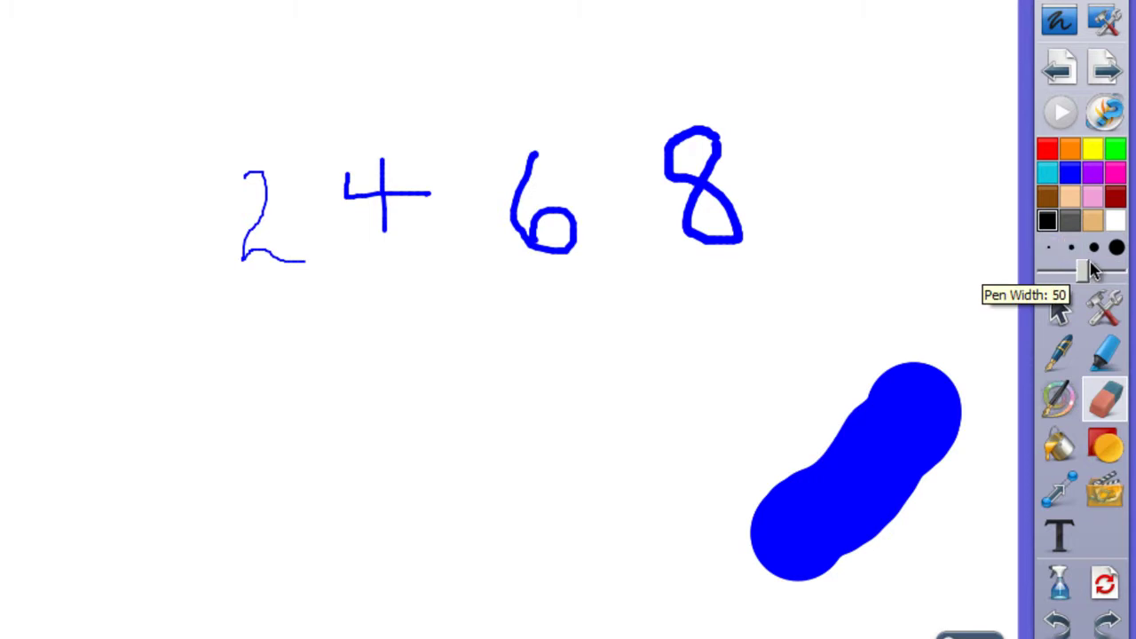
Step: Erase the blue 8 and the thick stroke's upper end at eraser width 100, and nibble the stroke's edge at the second preset width
left_click_drag(1090, 272, 1107, 272)
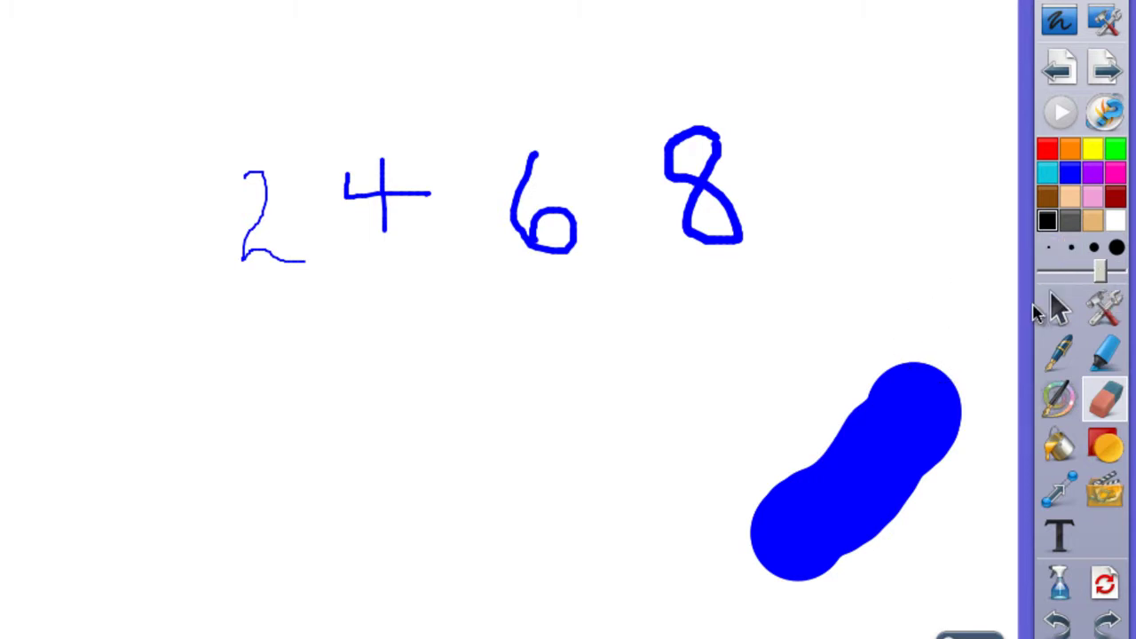
left_click_drag(1101, 273, 1120, 274)
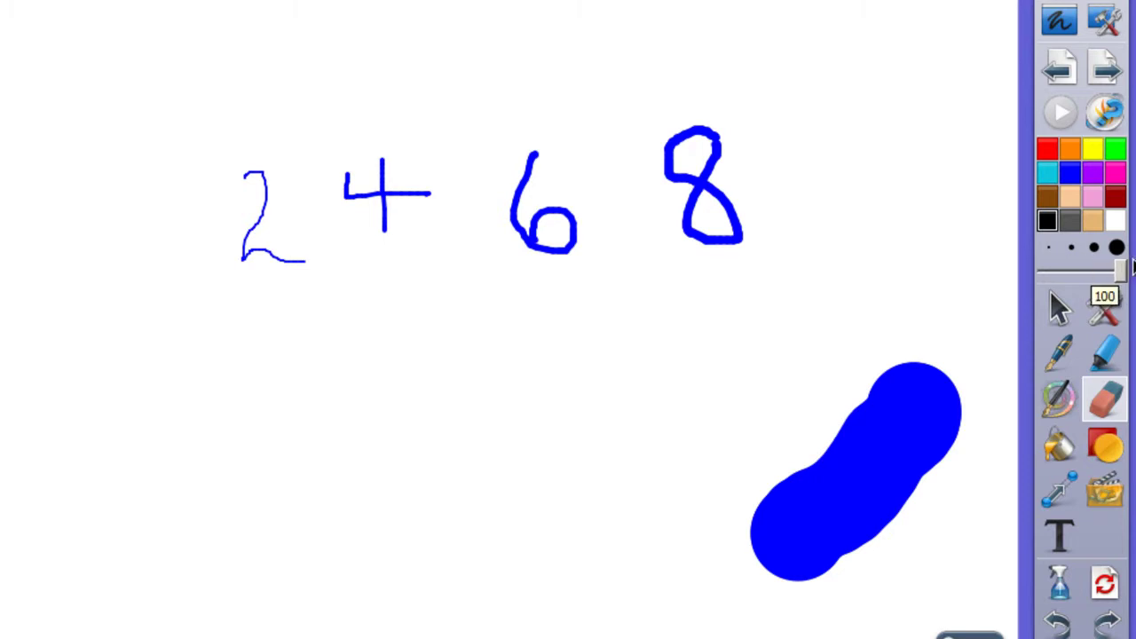
left_click_drag(918, 338, 938, 469)
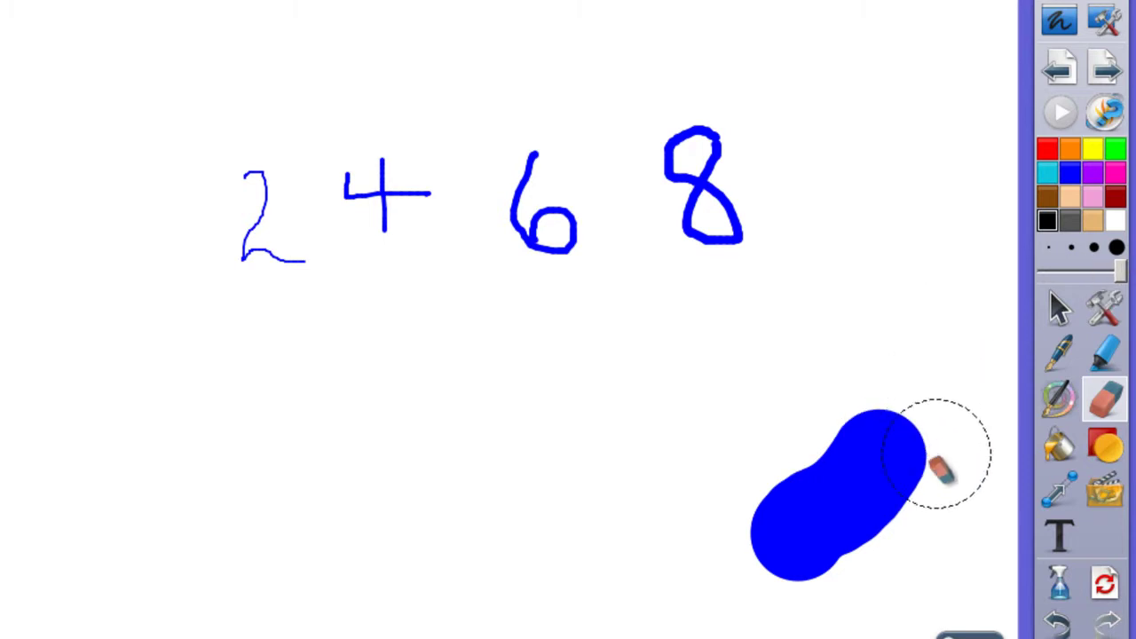
mouse_move(821, 138)
left_mouse_down()
mouse_move(680, 119)
mouse_move(702, 257)
left_mouse_up()
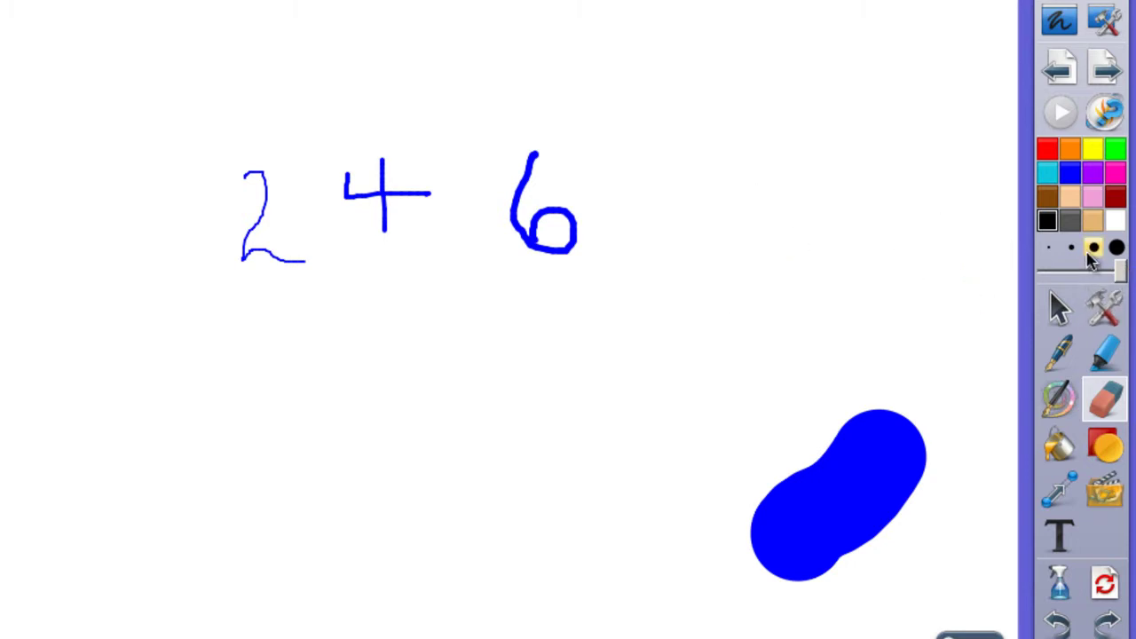
left_click(1071, 251)
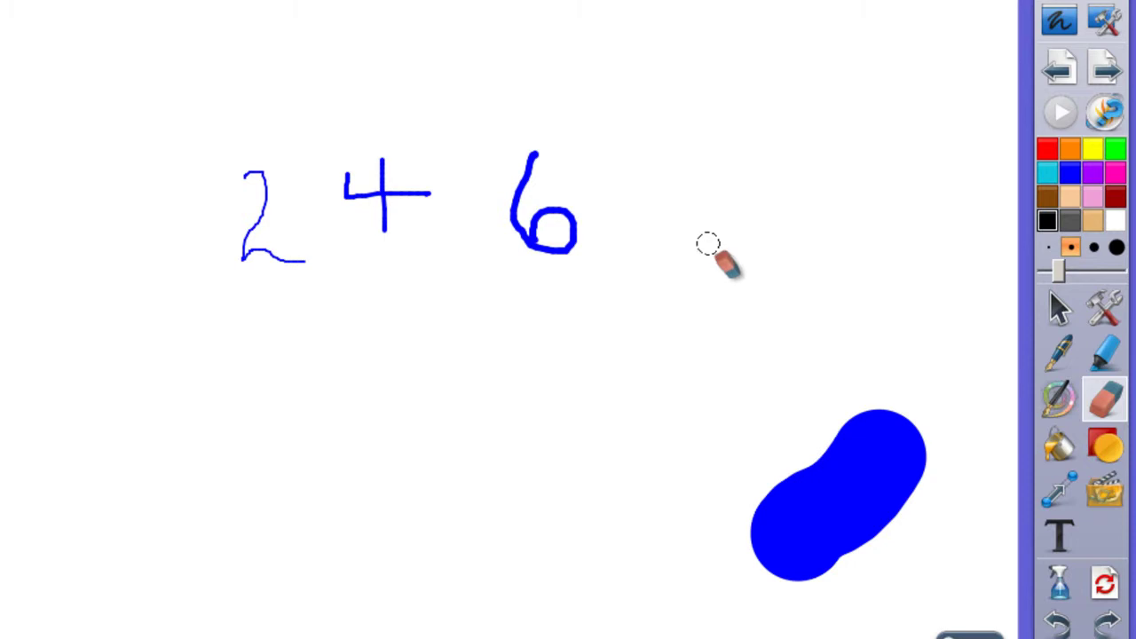
left_click_drag(870, 474, 845, 502)
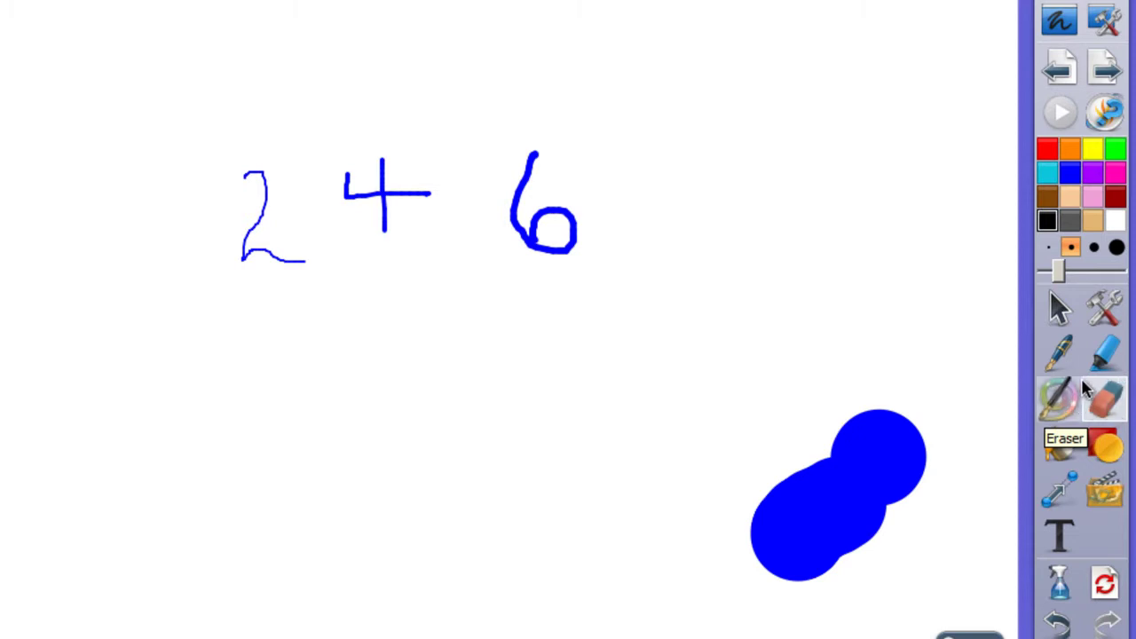
Step: Highlight the 4 in yellow with the highlighter at the second preset width
left_click(1102, 368)
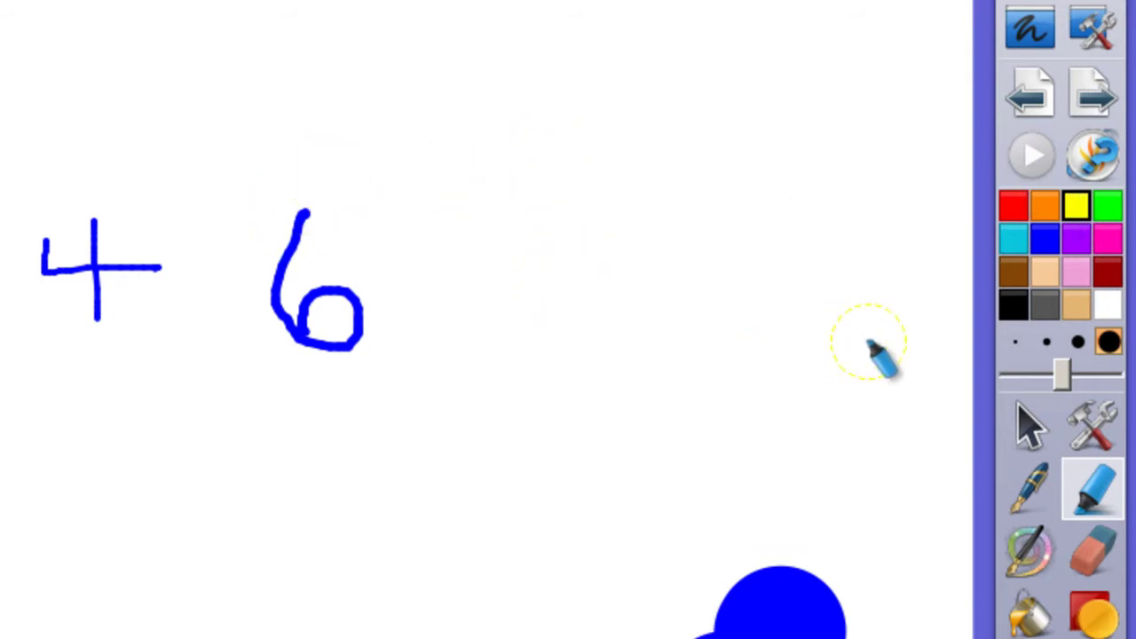
left_click(1049, 348)
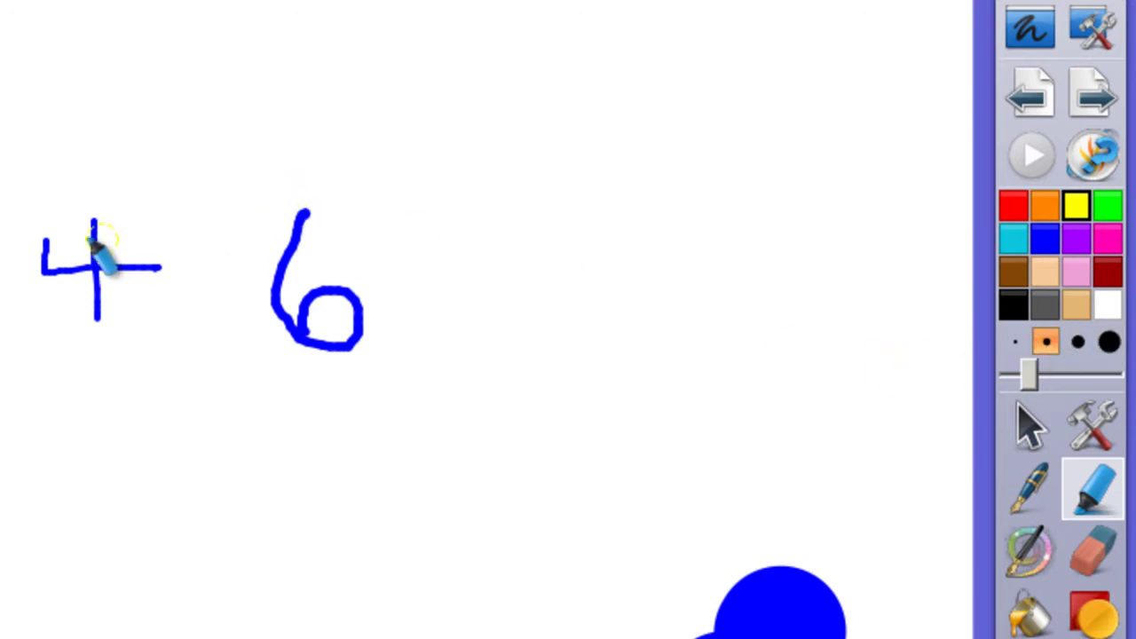
mouse_move(45, 241)
left_mouse_down()
mouse_move(46, 267)
mouse_move(160, 266)
left_mouse_up()
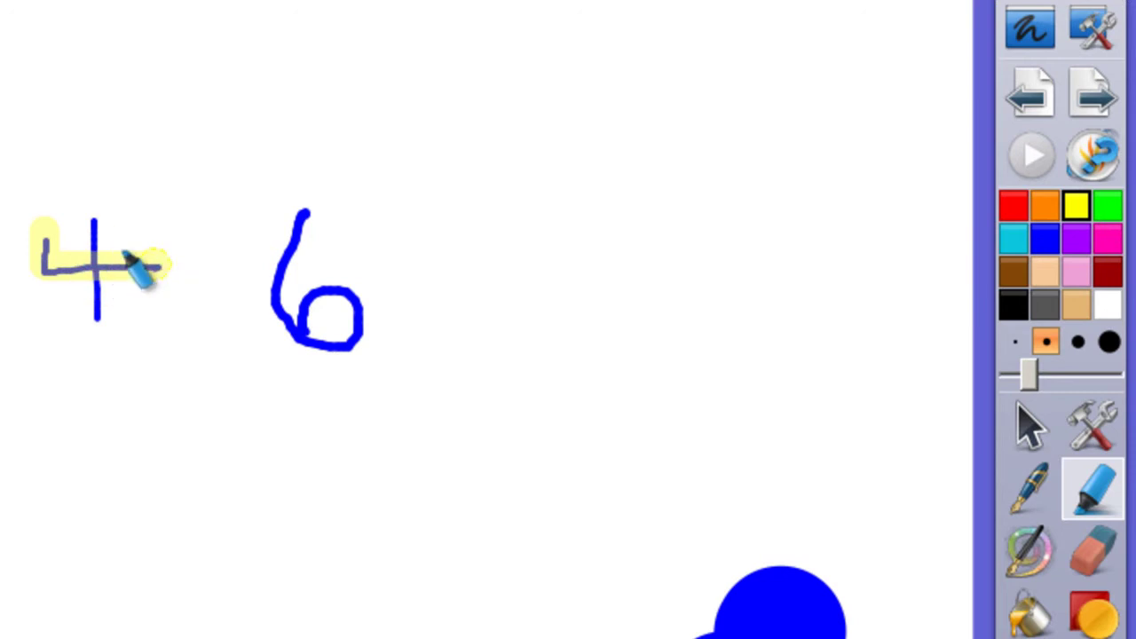
mouse_move(92, 228)
left_mouse_down()
mouse_move(91, 214)
mouse_move(98, 327)
left_mouse_up()
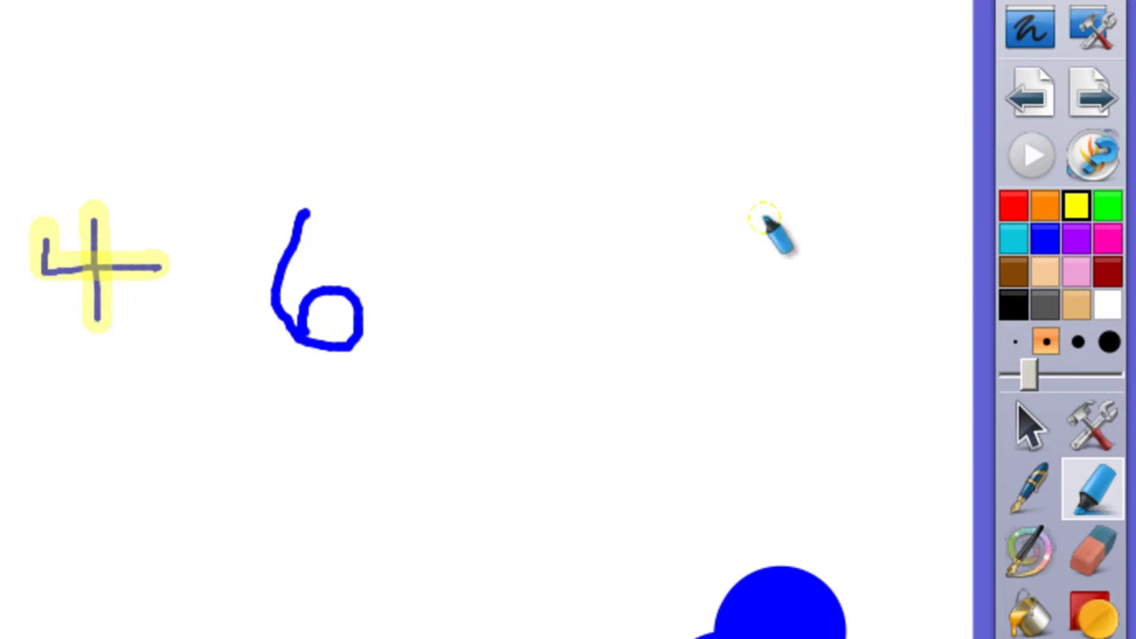
Step: Highlight the 6 in green at the third preset width and erase the excess highlight above the digit
left_click(1111, 217)
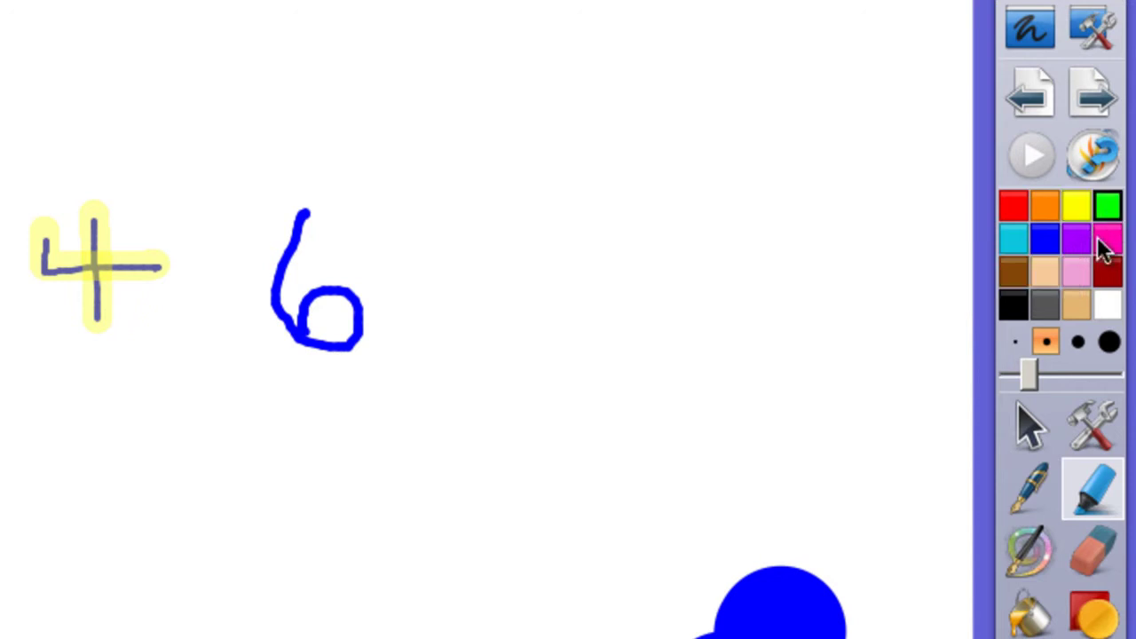
left_click(1078, 343)
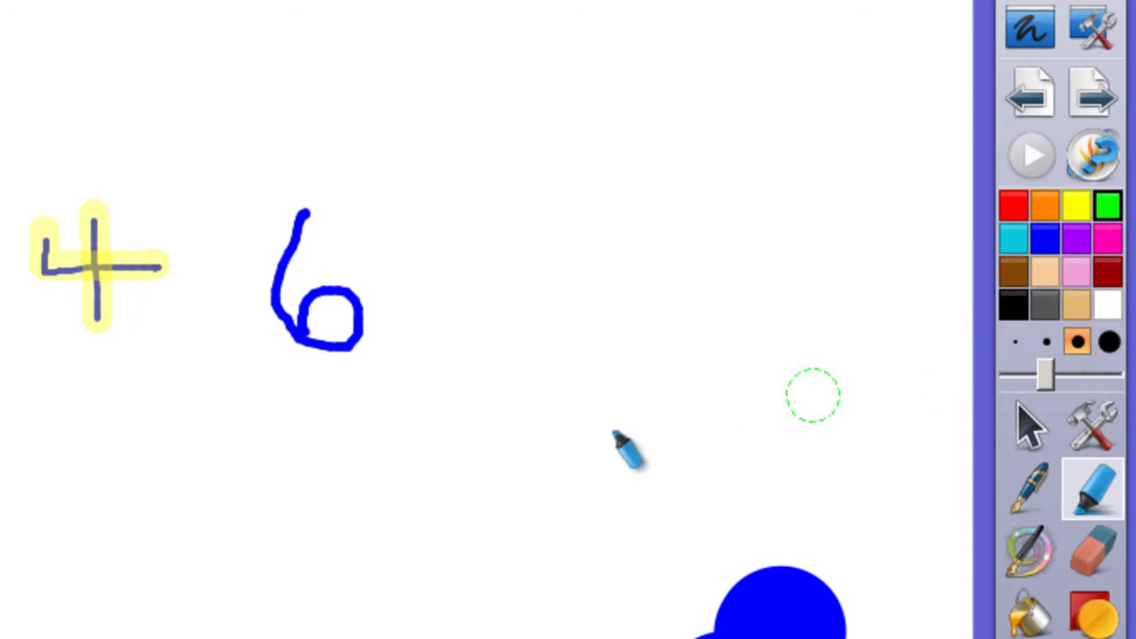
mouse_move(319, 167)
left_mouse_down()
mouse_move(307, 232)
mouse_move(283, 270)
mouse_move(291, 321)
mouse_move(347, 350)
mouse_move(340, 302)
mouse_move(333, 322)
mouse_move(325, 311)
left_mouse_up()
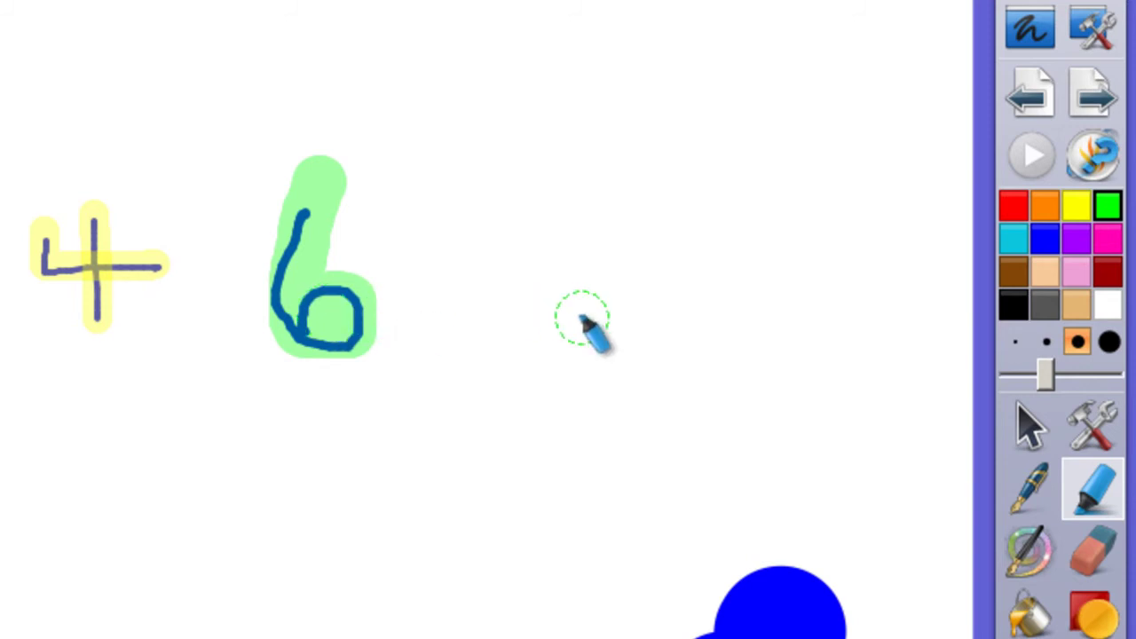
left_click(1099, 567)
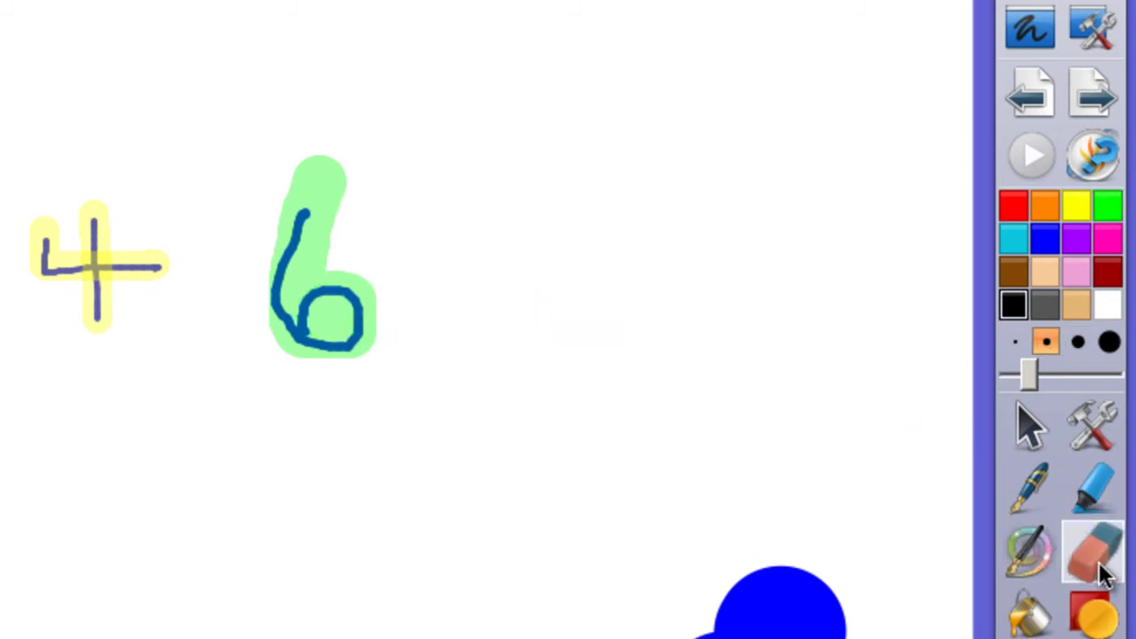
mouse_move(256, 111)
left_mouse_down()
mouse_move(380, 221)
mouse_move(294, 195)
mouse_move(341, 204)
left_mouse_up()
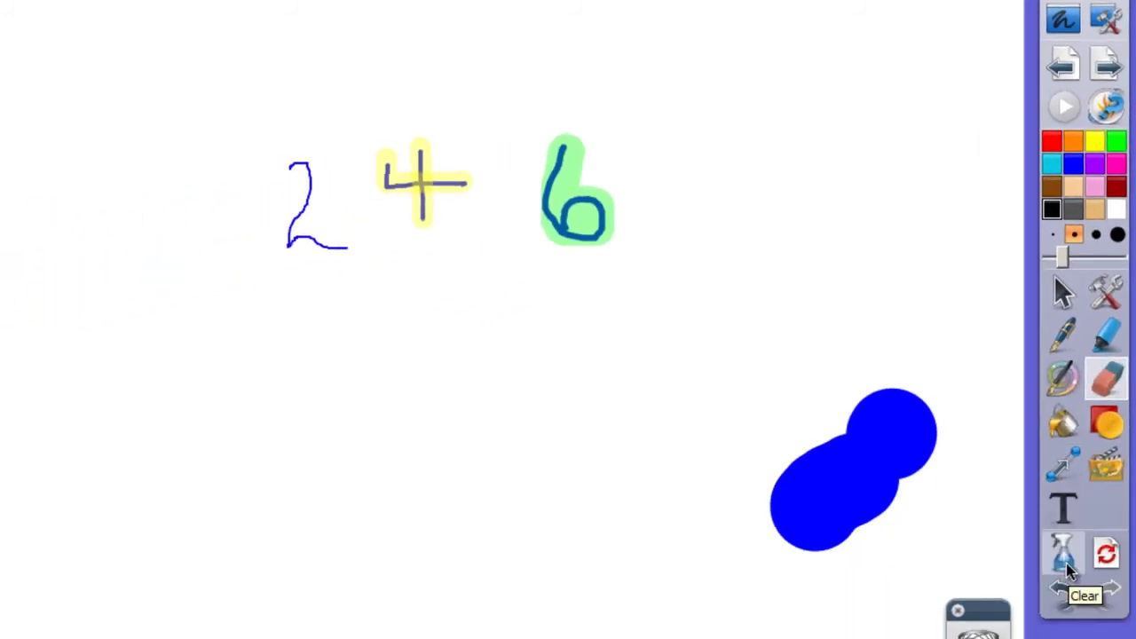
Step: Clear all annotations from the page and undo the clearing
left_click(1067, 568)
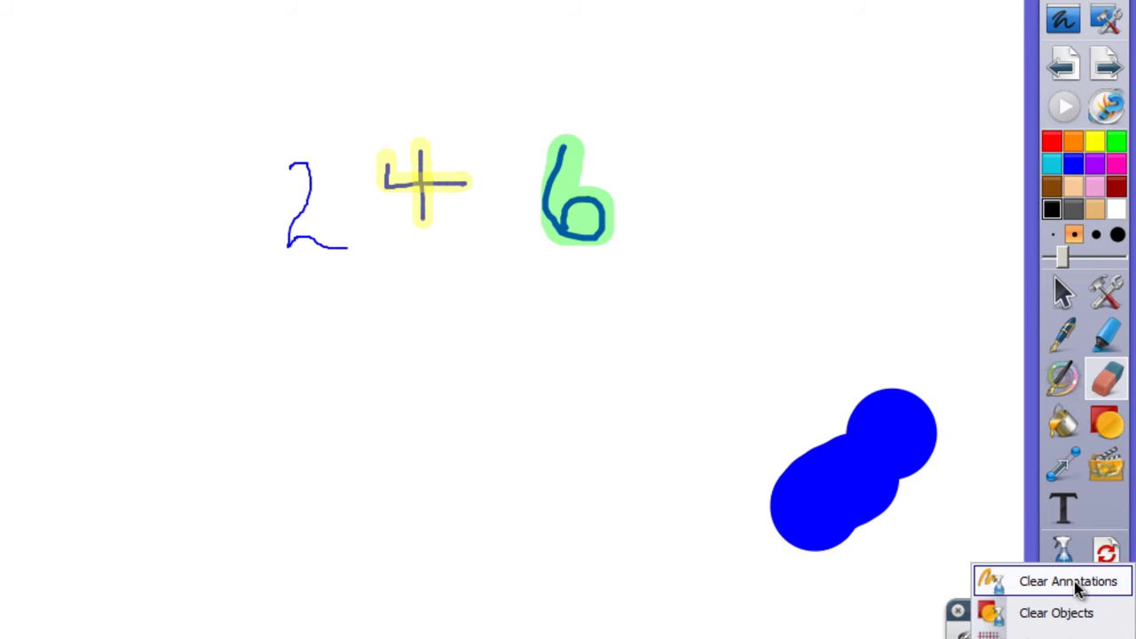
left_click(1077, 589)
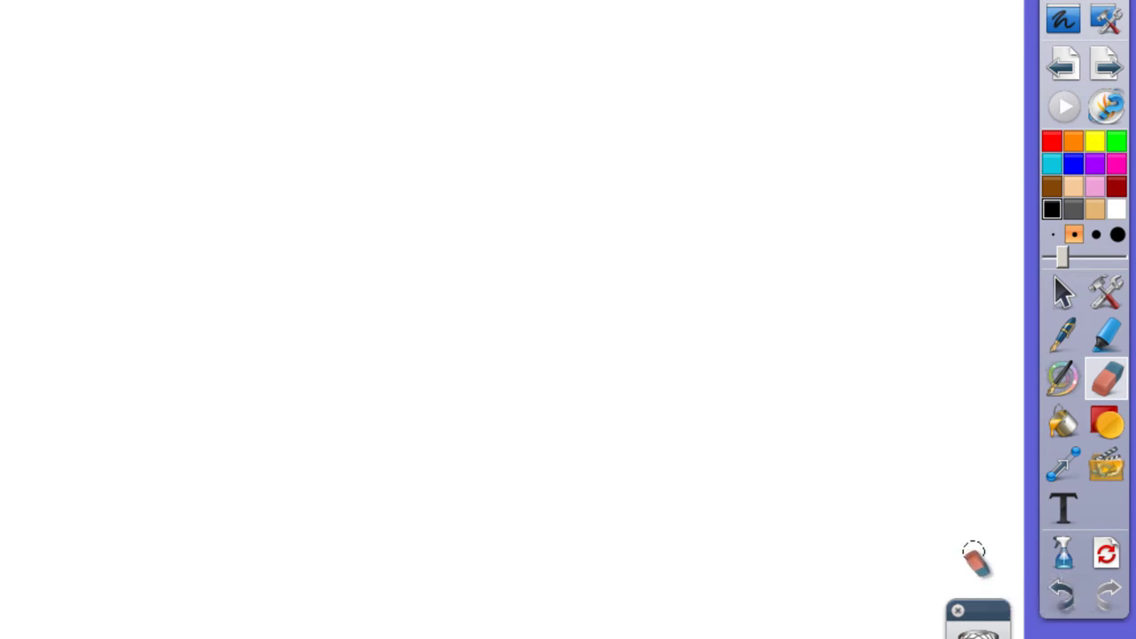
left_click(1072, 605)
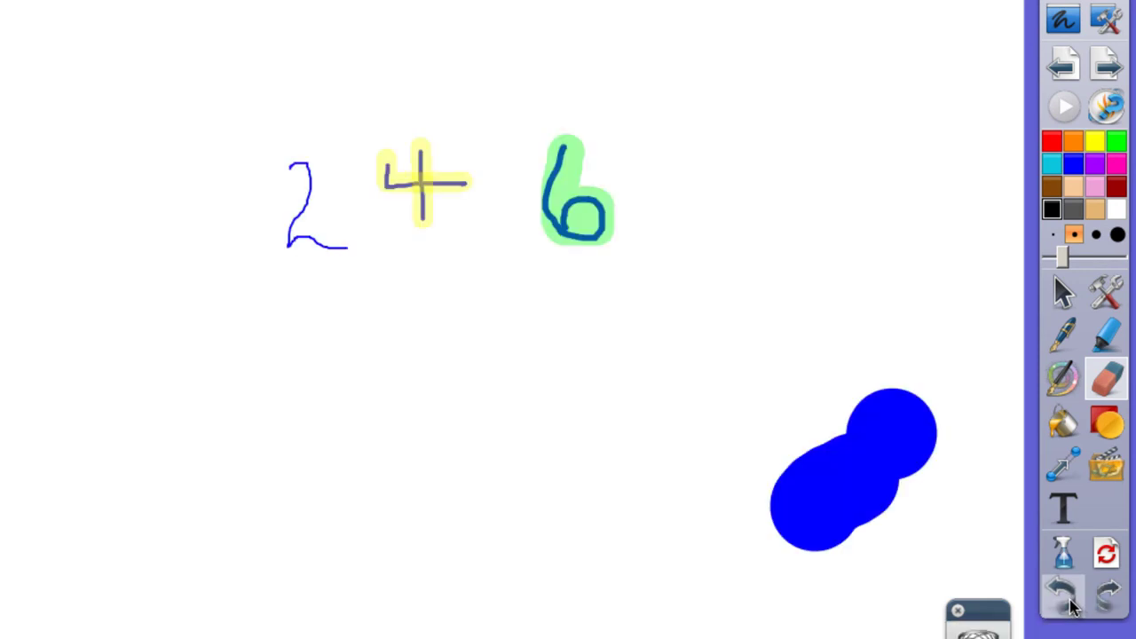